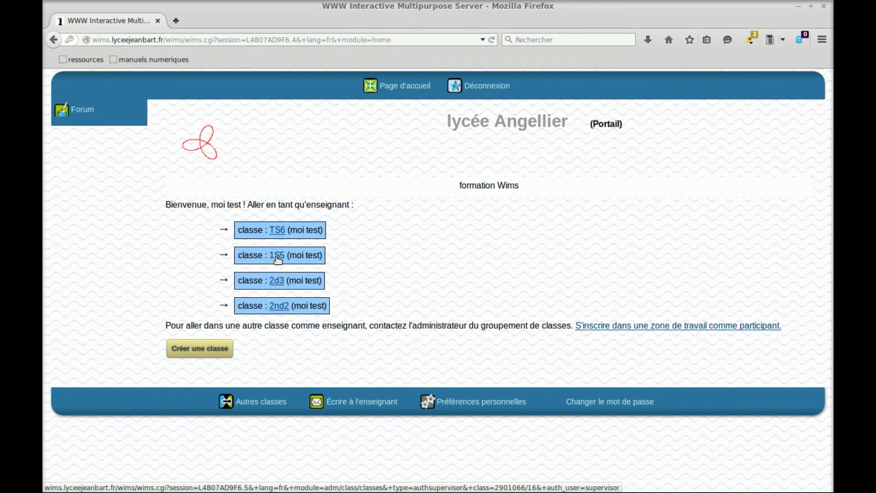
- Enter class 1S5 as teacher and start preparing a new worksheet
click(276, 259)
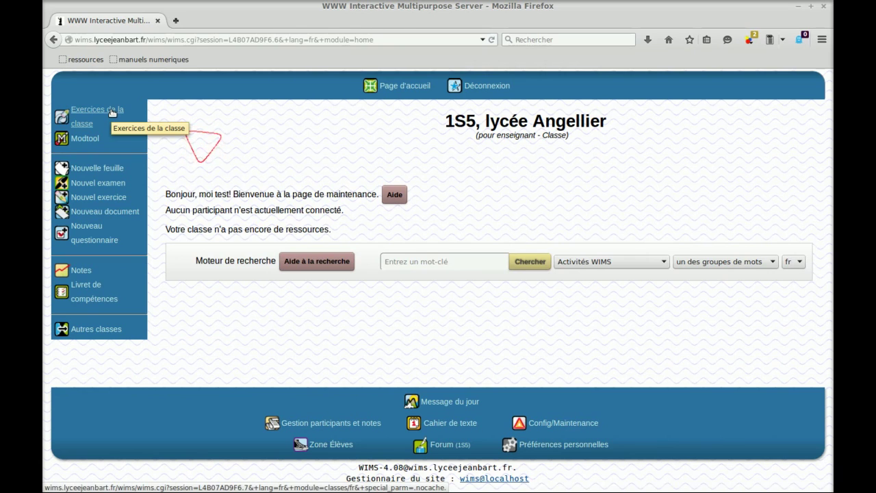
click(401, 261)
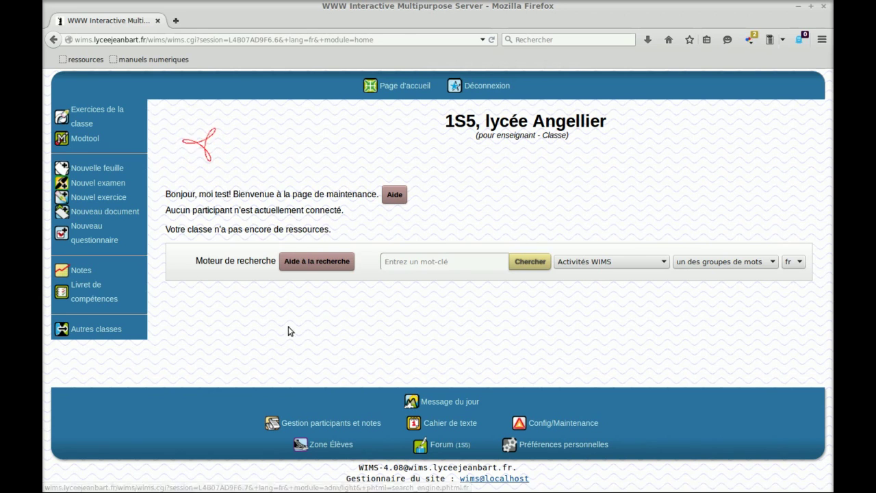
click(117, 175)
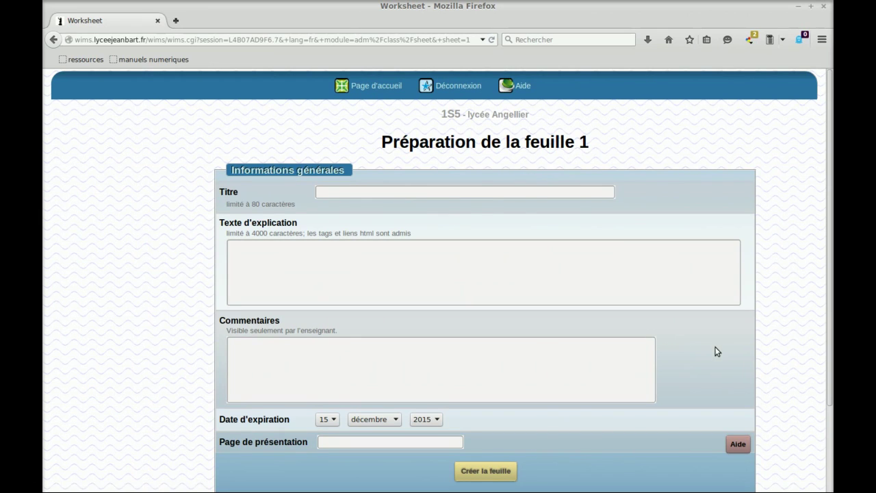
- Create the worksheet with the title DM1 and the explanation text "collection d'exercices sur la quantité de matière"
click(367, 191)
text(Dm)
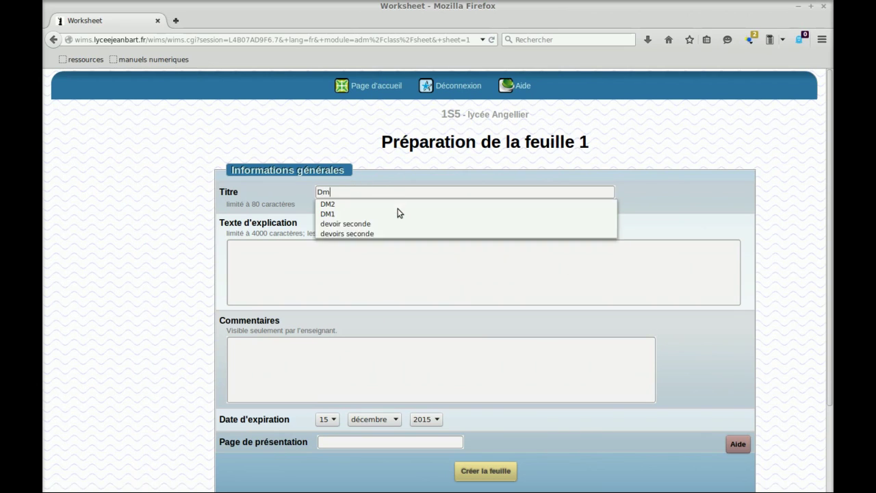
click(399, 212)
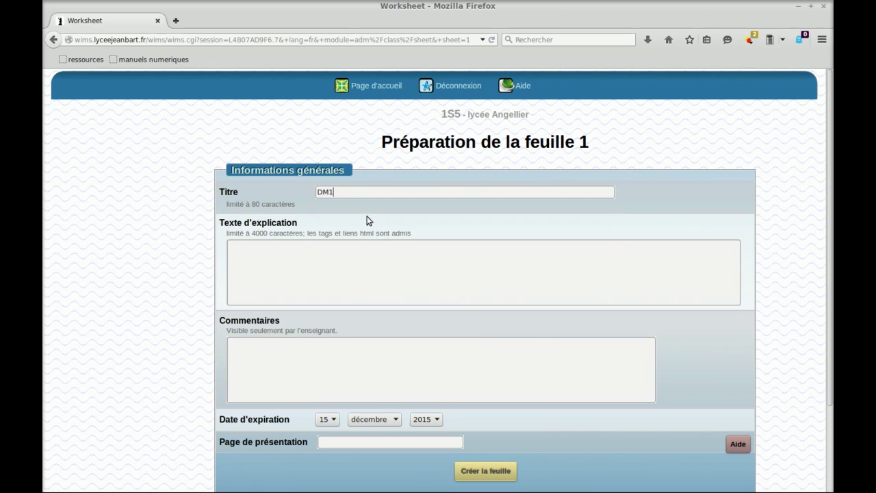
click(275, 251)
text(collection d'exercices )
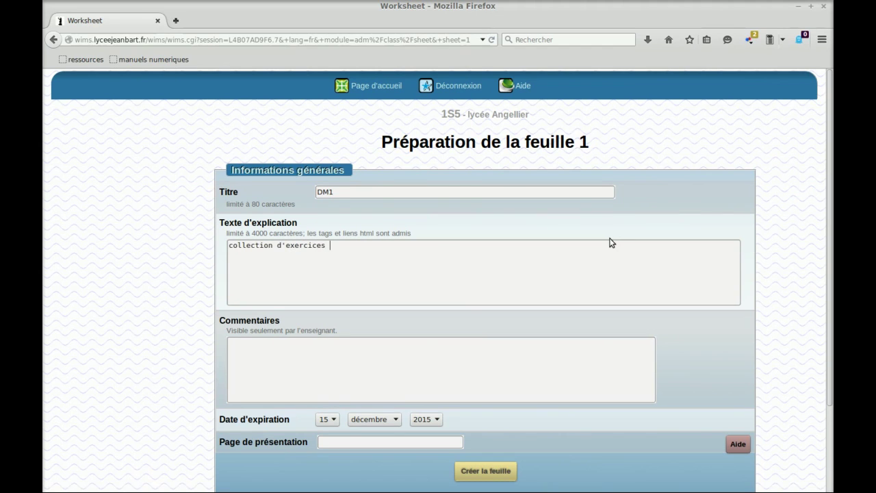
text(sur la quantité de matière)
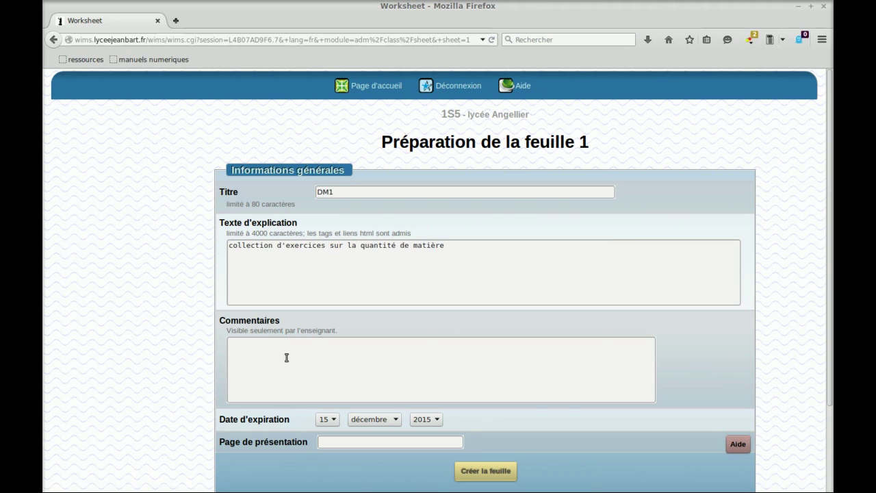
drag(447, 245, 220, 247)
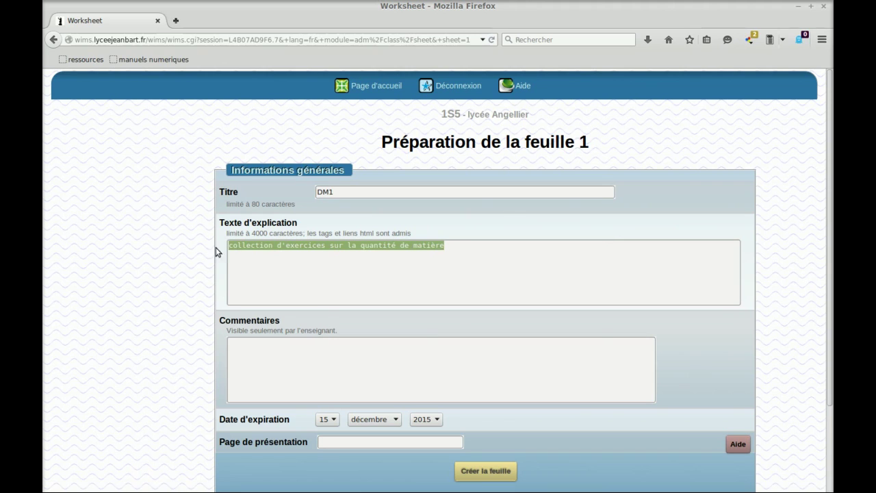
click(255, 351)
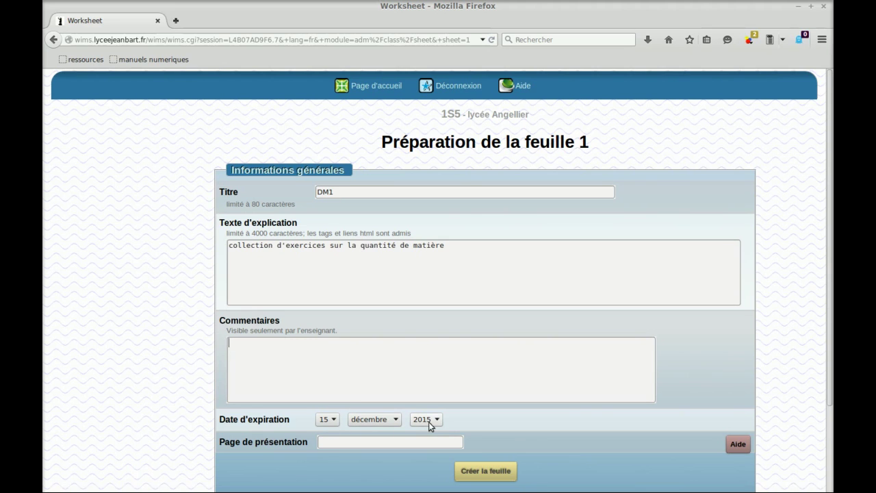
scroll(449, 424, down, 2)
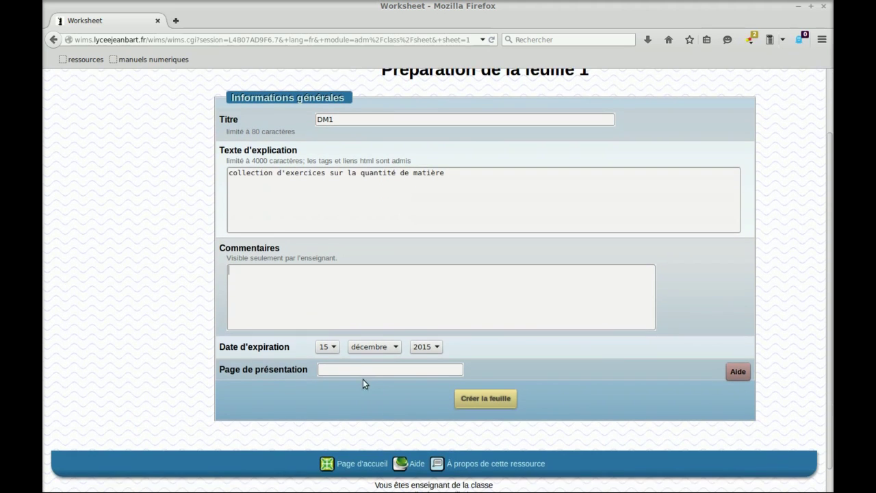
click(498, 402)
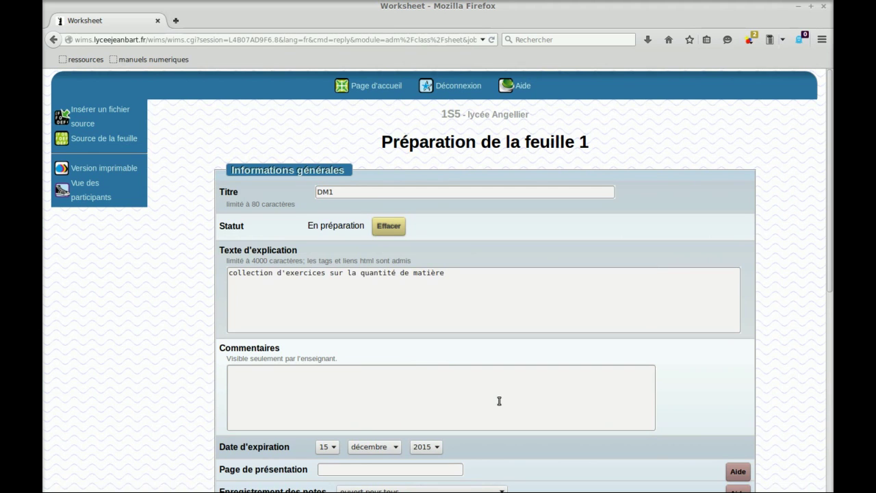
- Search the WIMS activities for the keyword "mole" to find content for the worksheet
scroll(498, 401, down, 5)
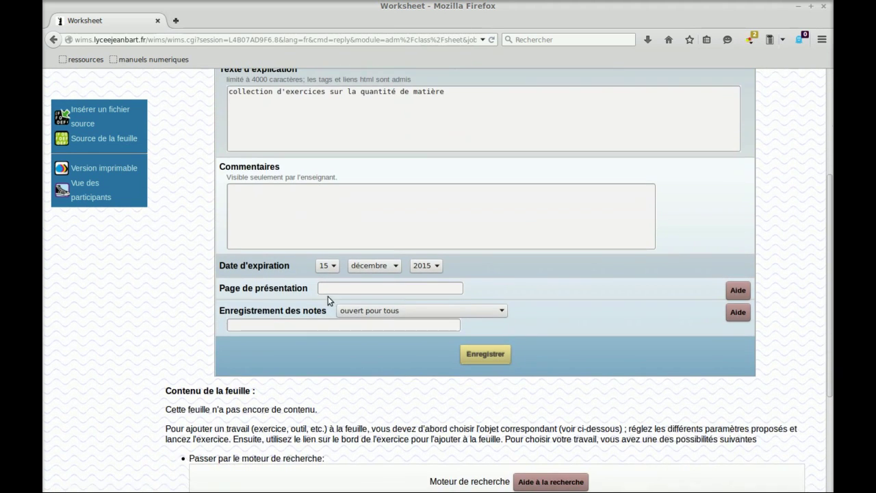
scroll(414, 361, down, 3)
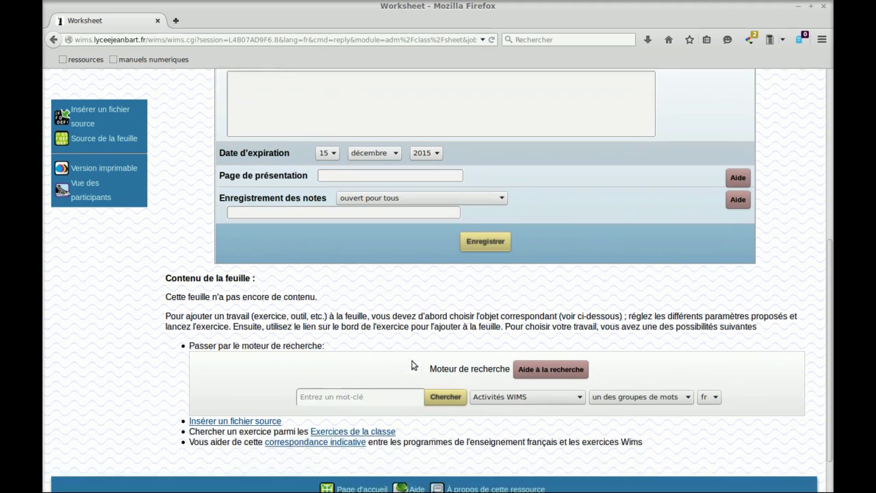
scroll(412, 365, down, 1)
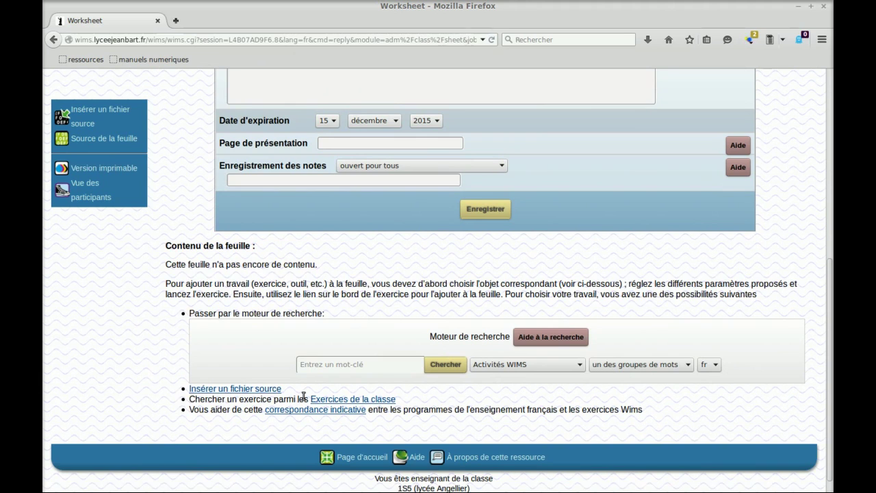
click(341, 365)
text(mol)
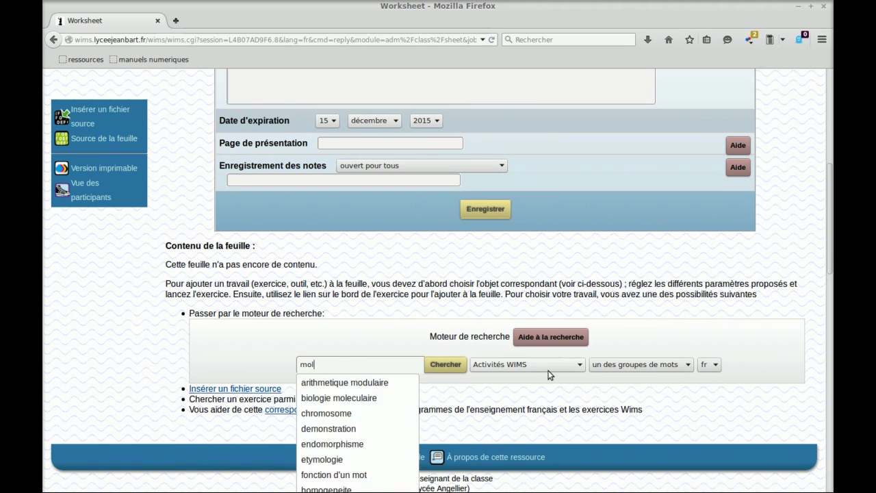
text(e)
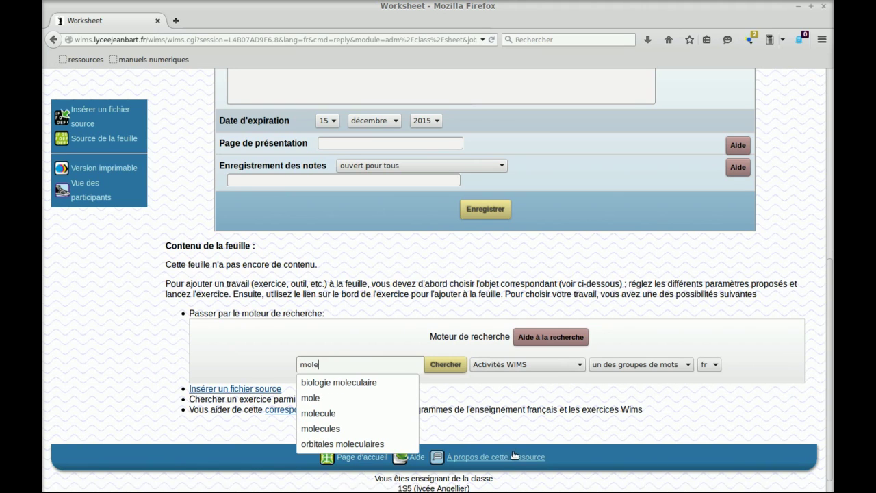
click(310, 400)
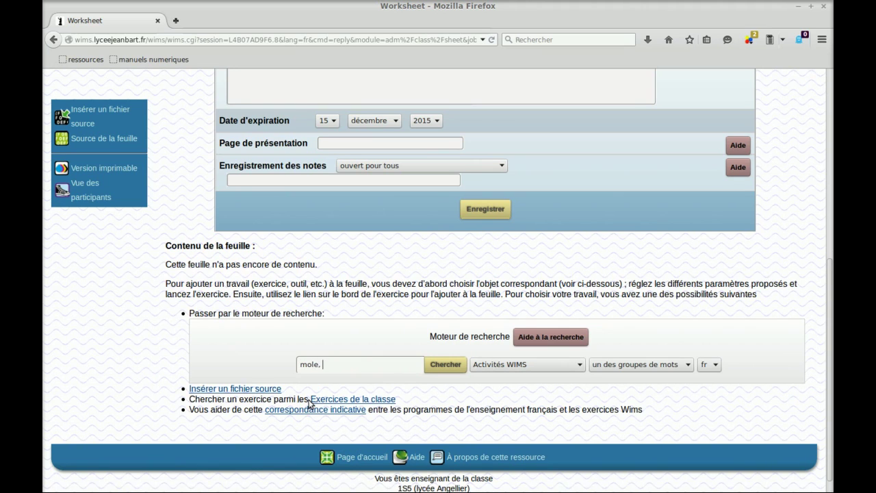
click(449, 367)
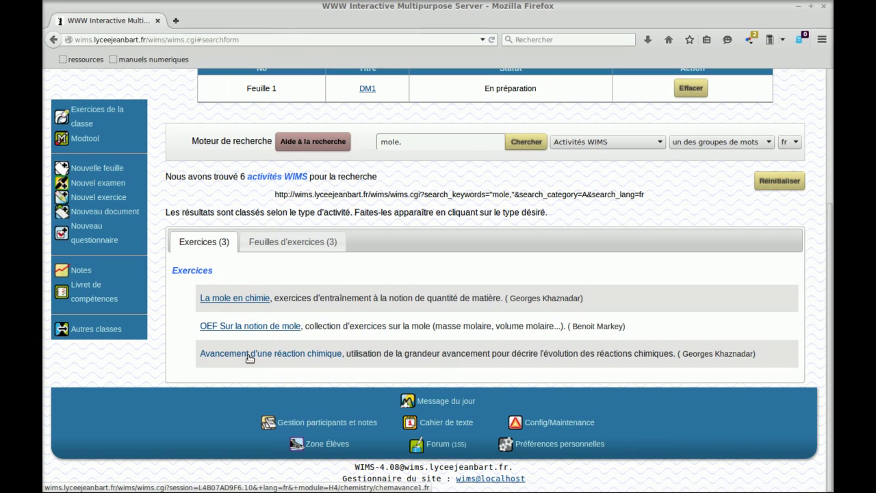
- Look through the exercise sheets found, return to the exercises and open the module "OEF Sur la notion de mole"
click(292, 242)
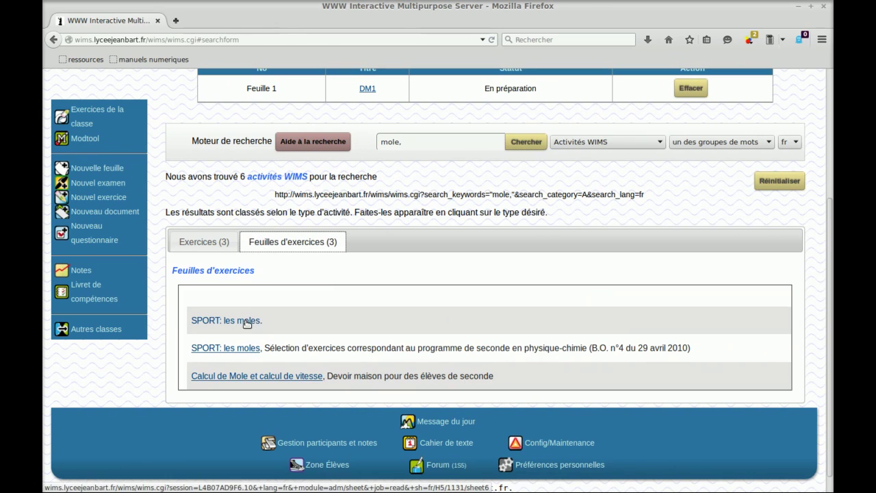
click(210, 247)
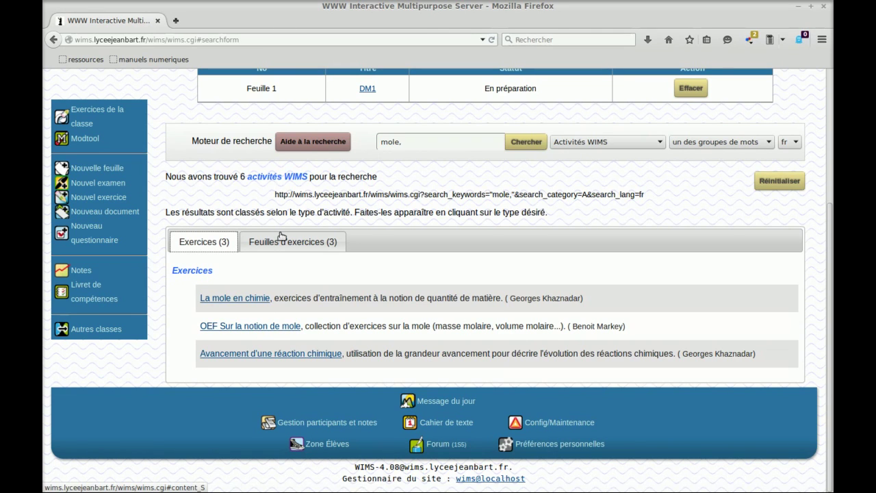
click(258, 328)
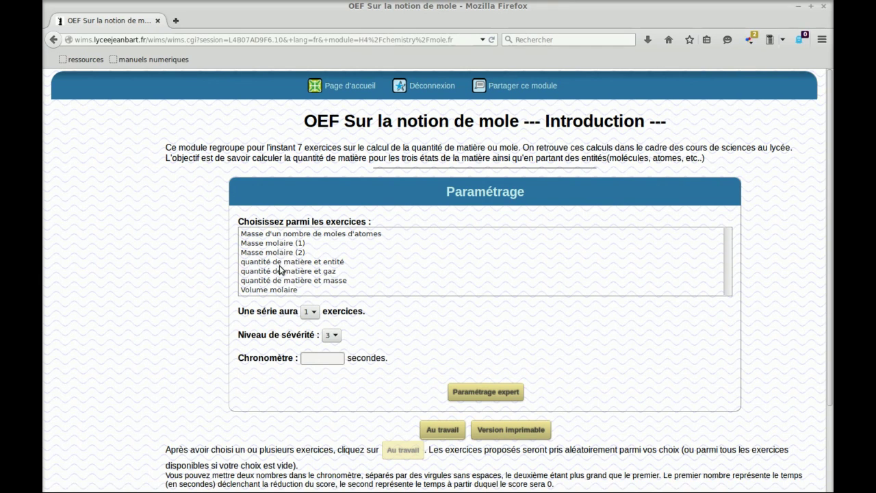
- Select the exercise "quantité de matière et gaz", set the series to 2 exercises and launch it
click(283, 235)
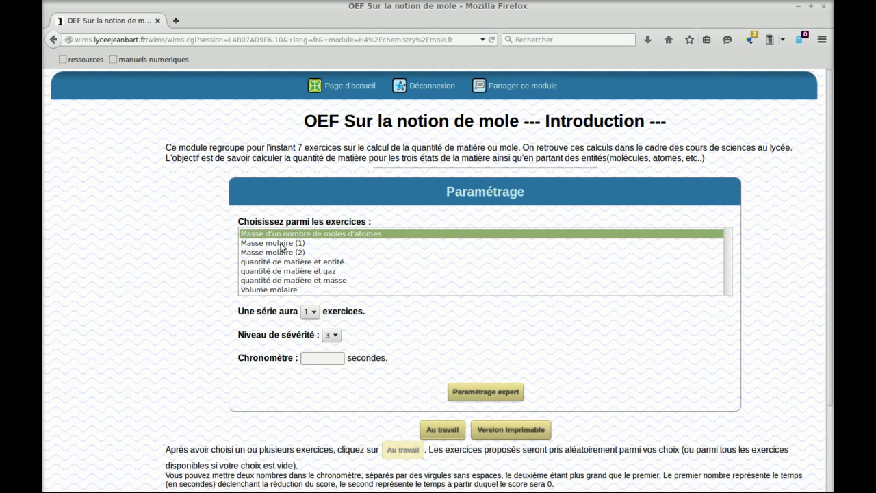
drag(282, 244, 280, 290)
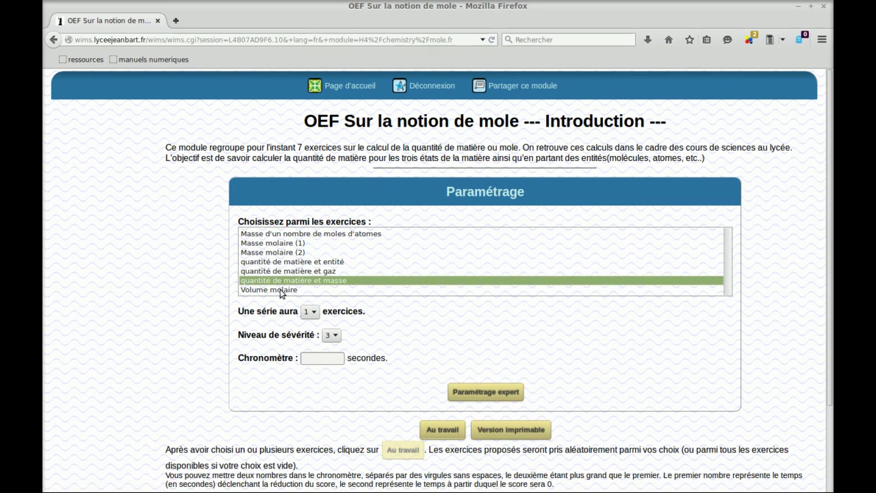
click(280, 291)
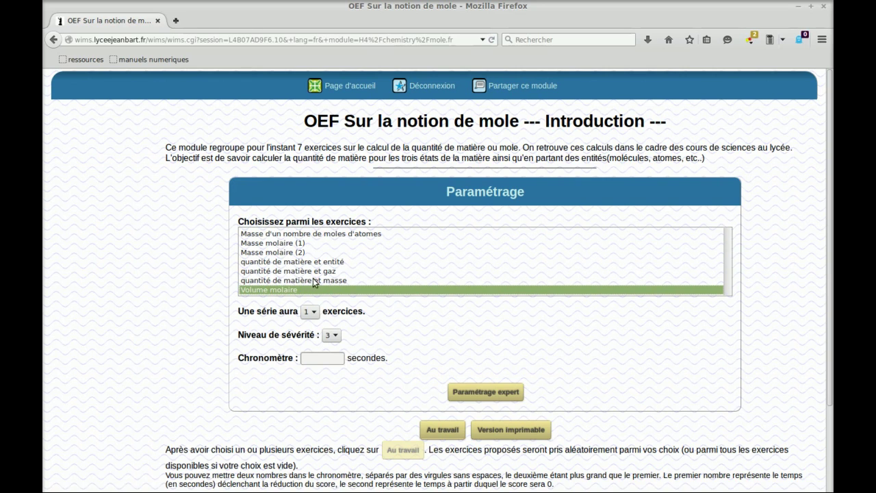
click(312, 272)
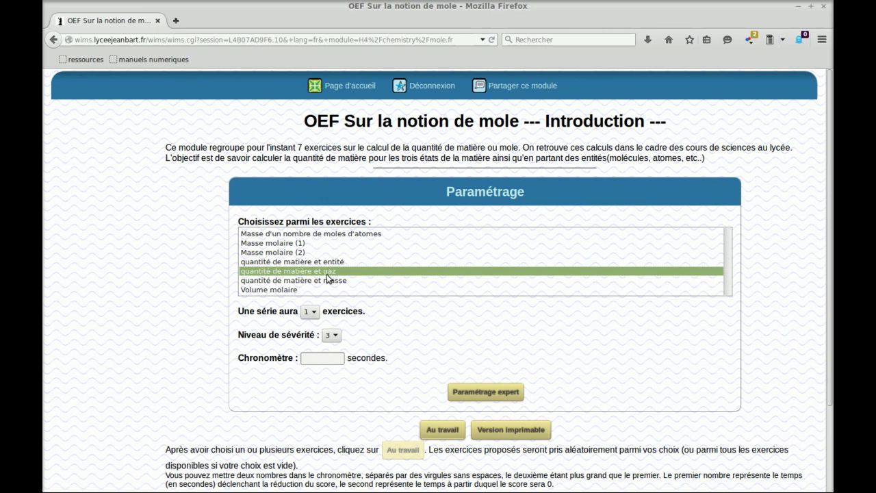
click(312, 318)
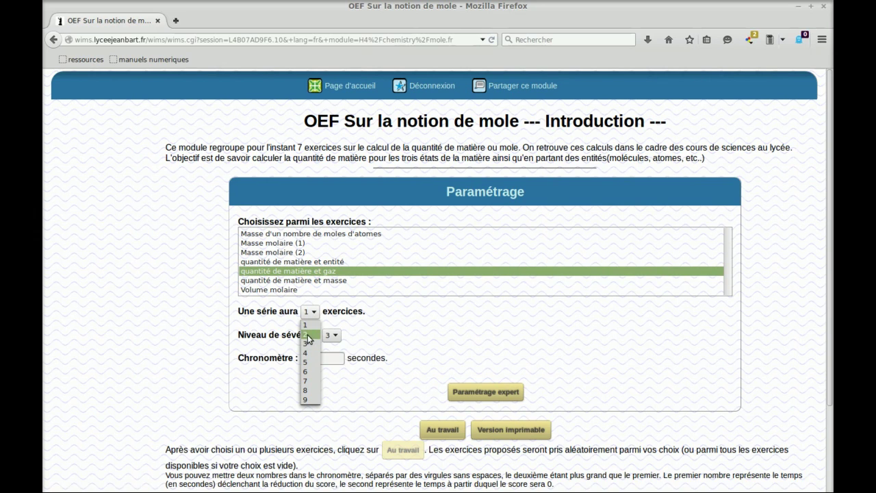
click(308, 334)
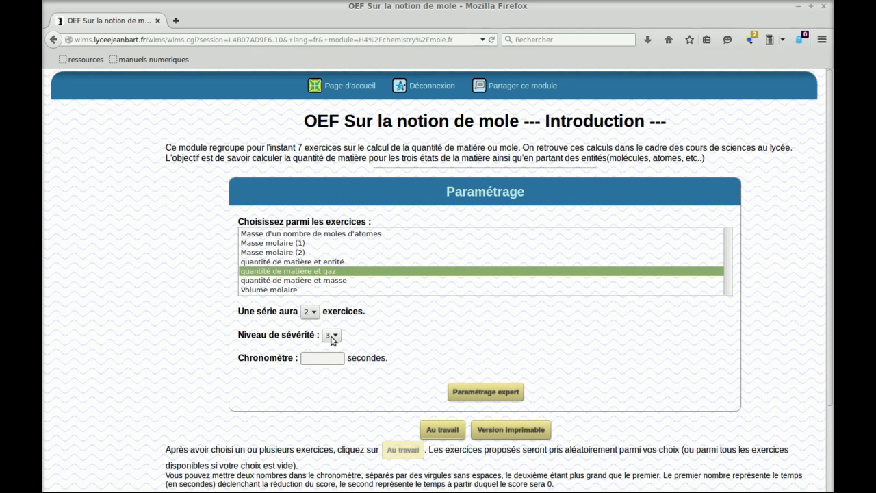
scroll(502, 336, down, 2)
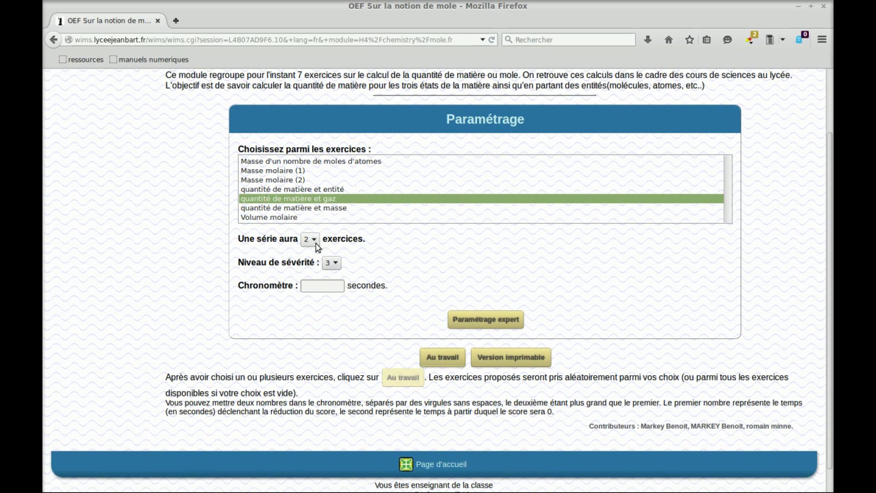
click(448, 361)
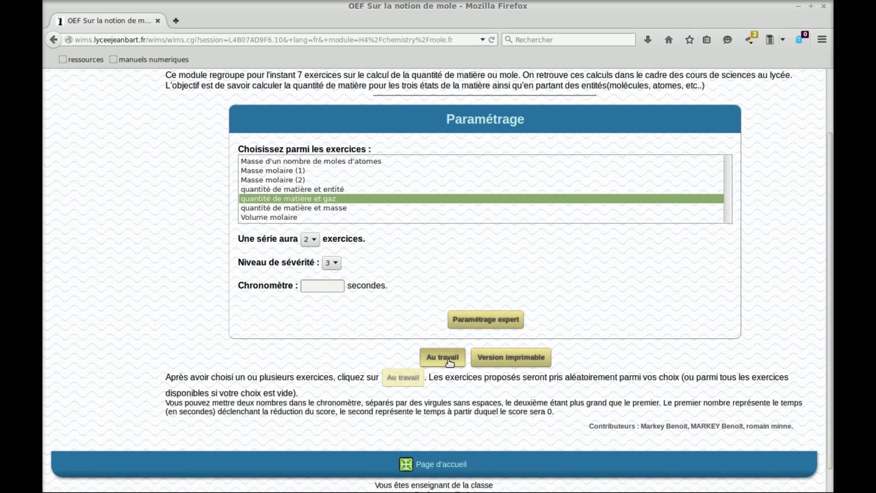
click(449, 360)
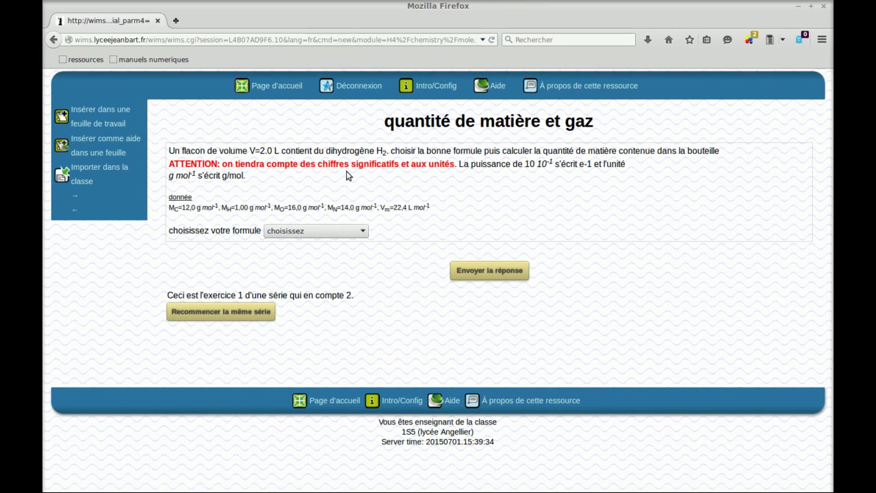
- Try out the exercise by submitting the formula n=V/Vm and the answer 12 mol, and check the analysis of the answer
click(291, 234)
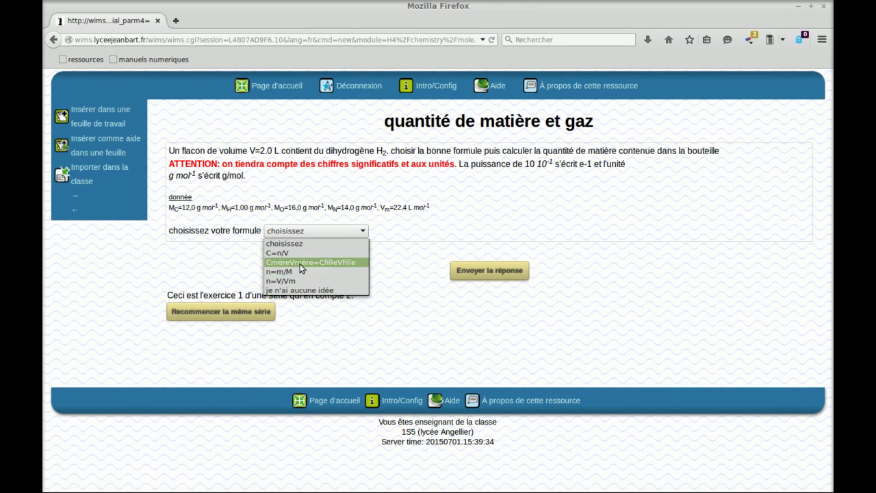
click(301, 283)
click(494, 276)
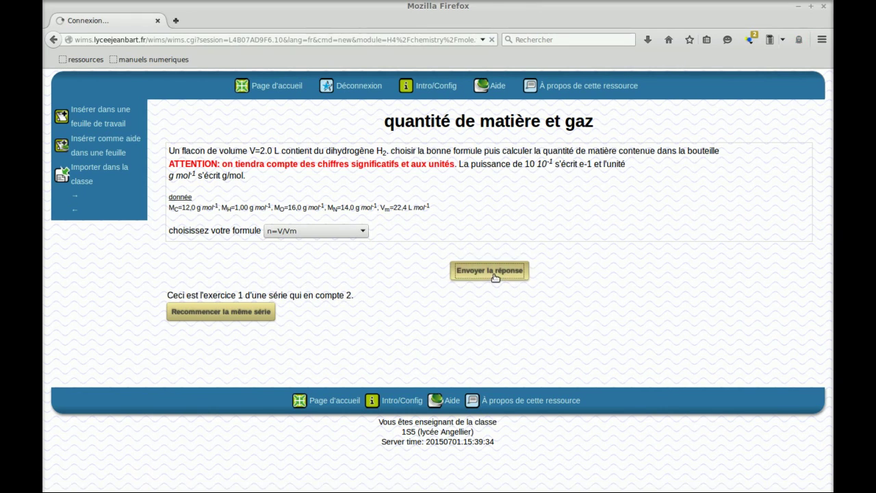
click(290, 269)
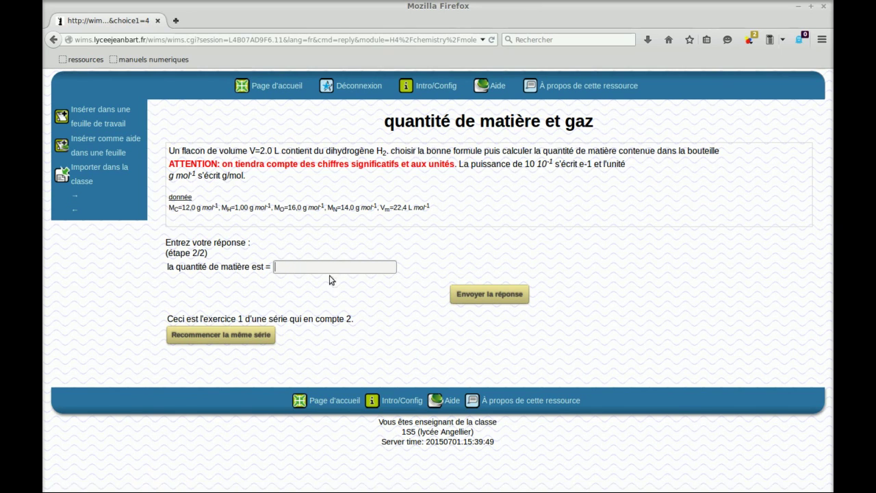
text(12 mol)
click(498, 300)
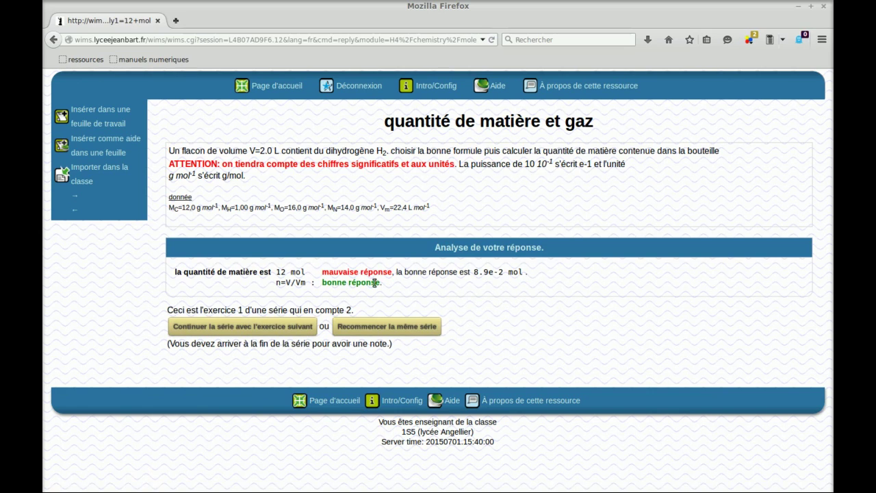
drag(376, 282, 323, 285)
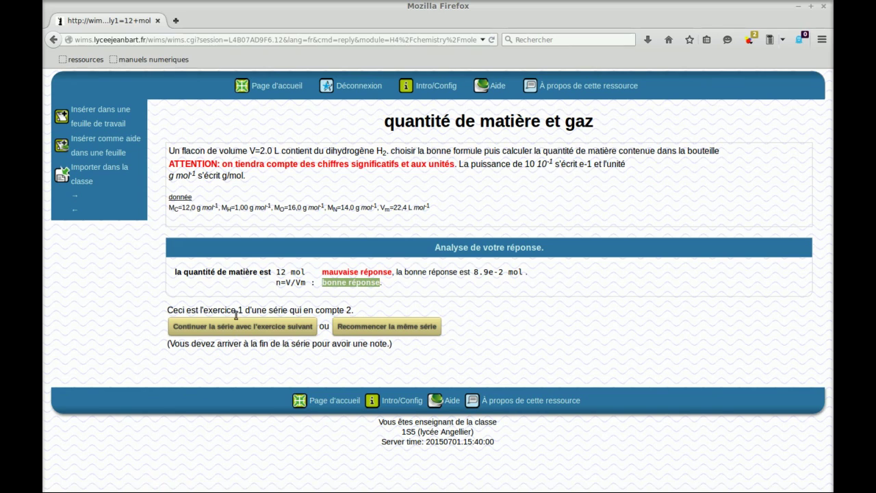
- Continue the series with the second exercise and submit n=V/Vm as the formula
drag(168, 309, 241, 312)
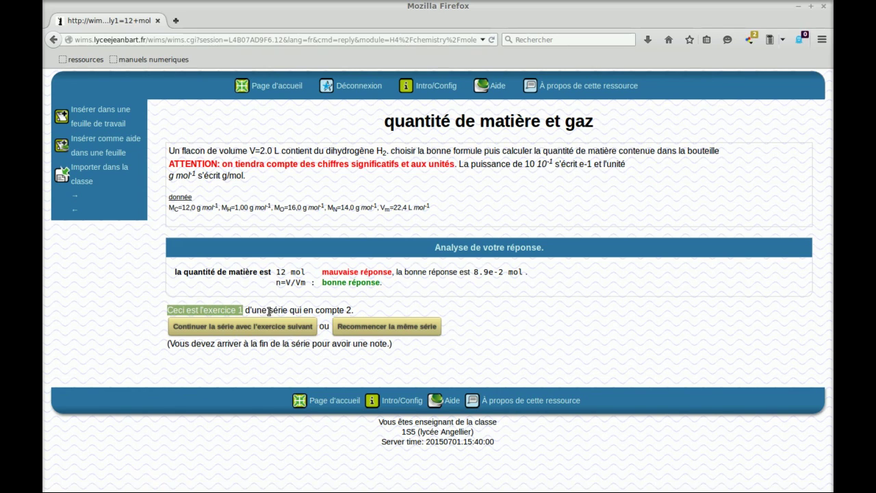
drag(355, 312, 345, 312)
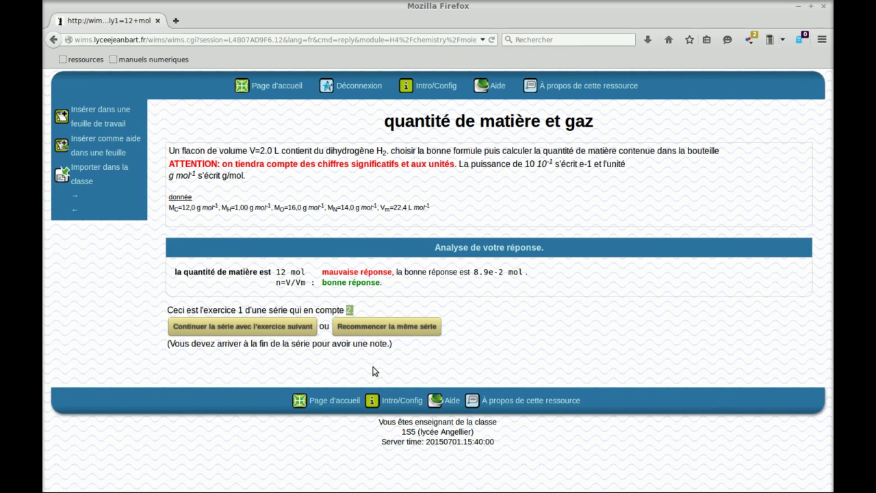
click(287, 331)
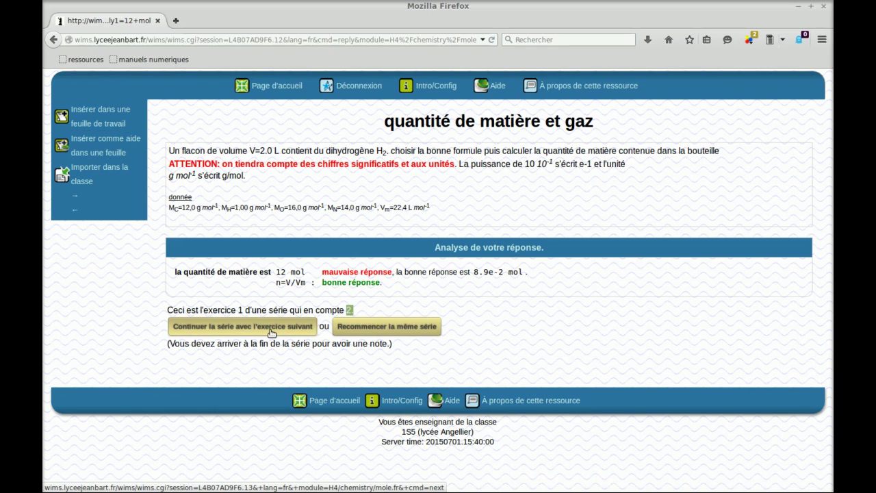
click(272, 331)
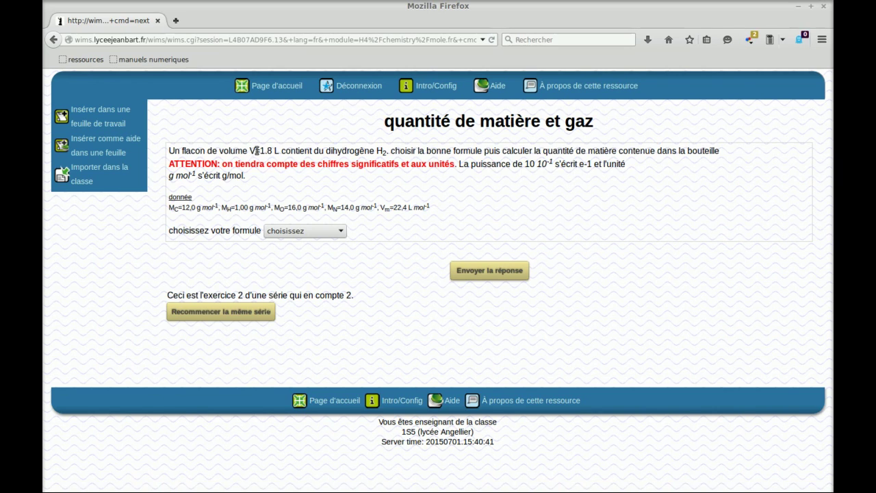
drag(250, 151, 274, 152)
click(312, 232)
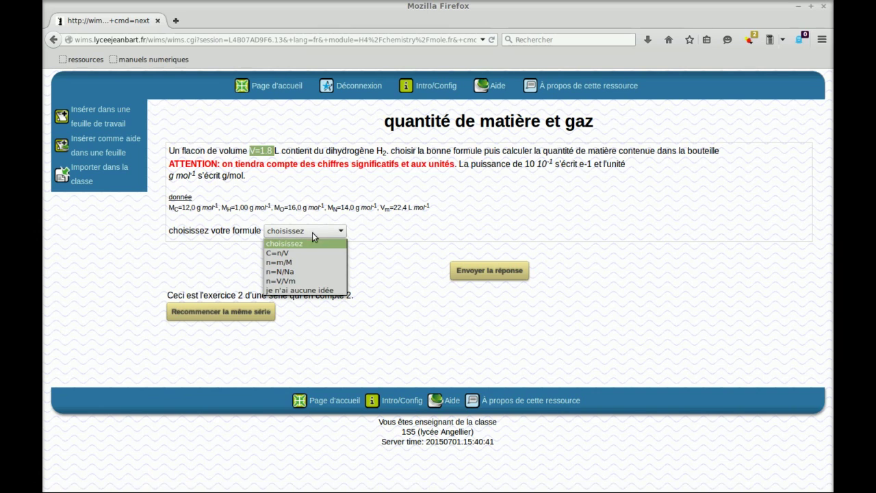
click(304, 288)
click(485, 271)
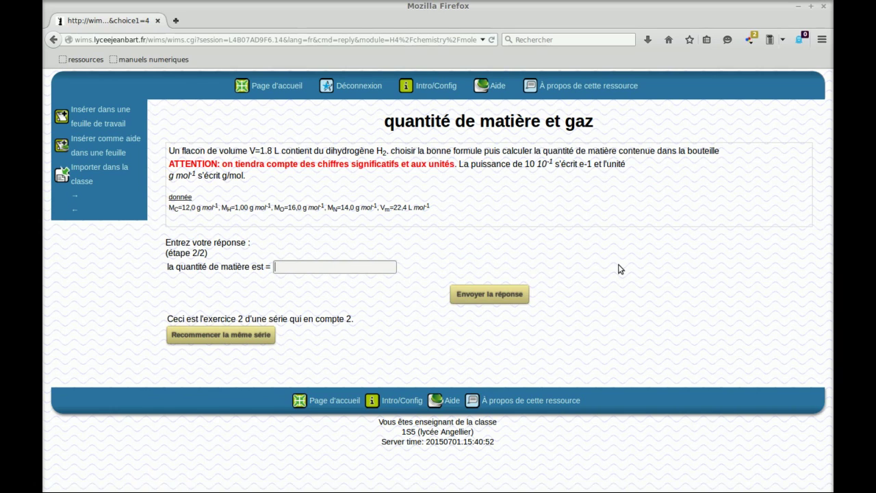
- Submit 1.0 mol as the quantity of matter and check the score for the finished series
text(1)
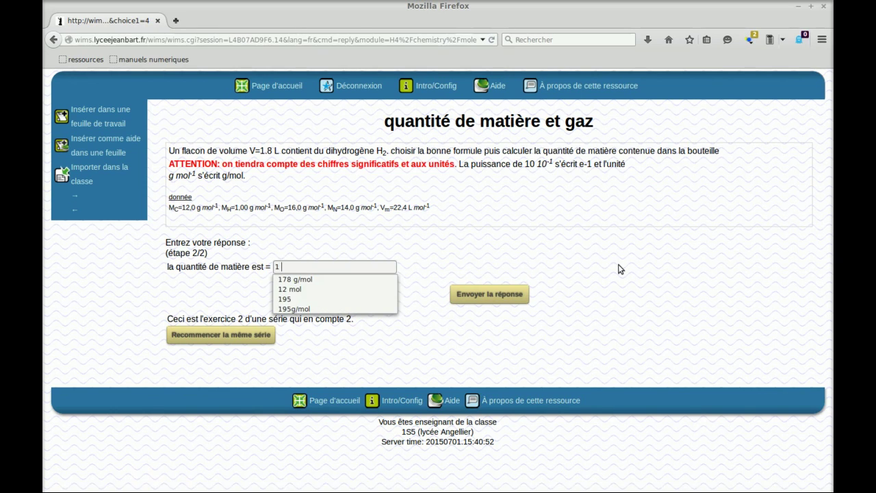
text(.0 mol)
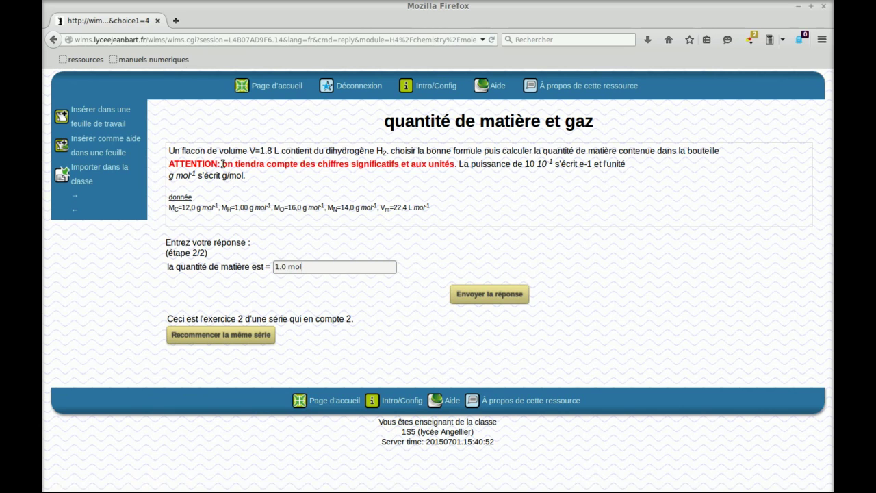
drag(222, 163, 247, 177)
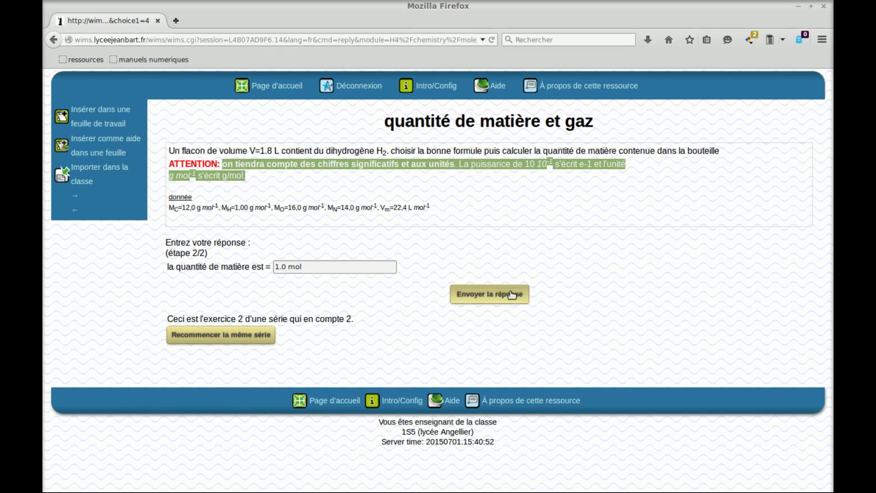
click(508, 293)
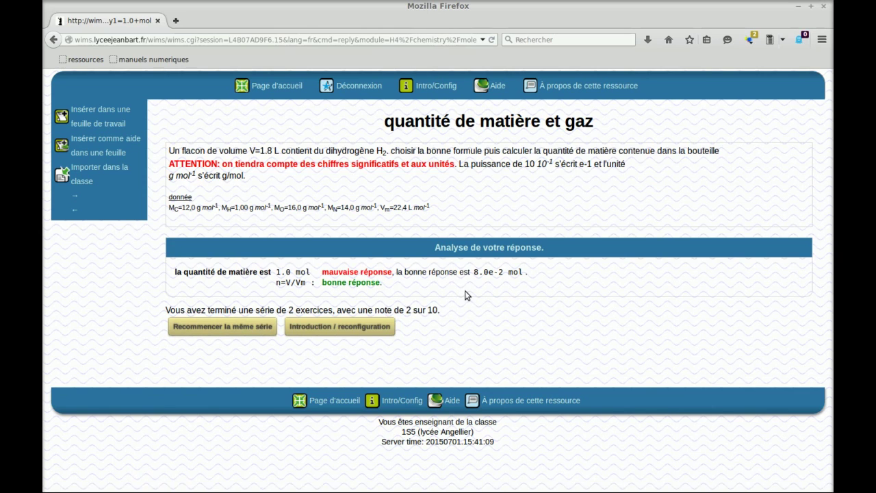
double_click(409, 310)
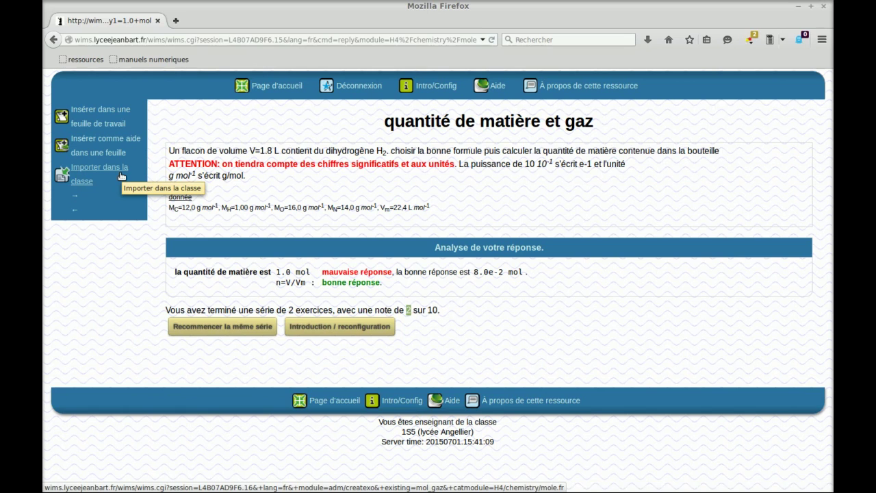
- Start inserting this exercise into a worksheet with "Feuille 1: DM1" as the target, and review its title and description
click(114, 127)
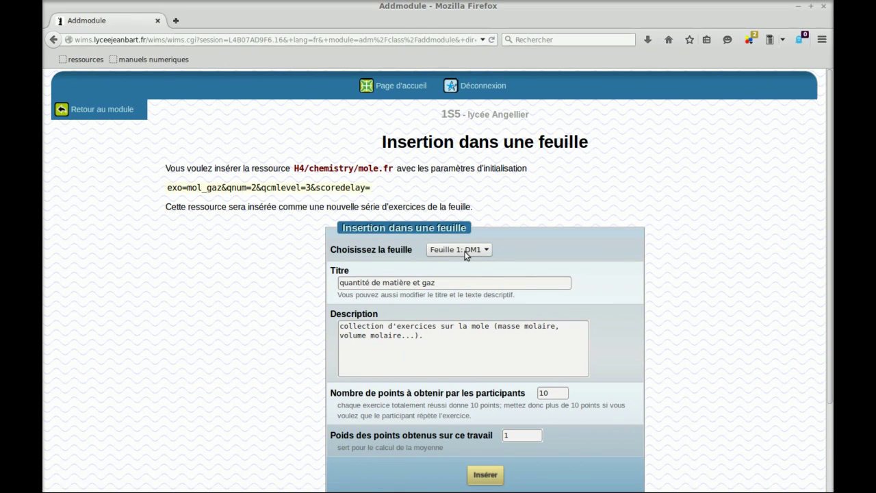
click(465, 252)
click(469, 254)
click(469, 253)
click(469, 253)
click(475, 256)
click(479, 266)
click(470, 250)
click(469, 250)
click(469, 250)
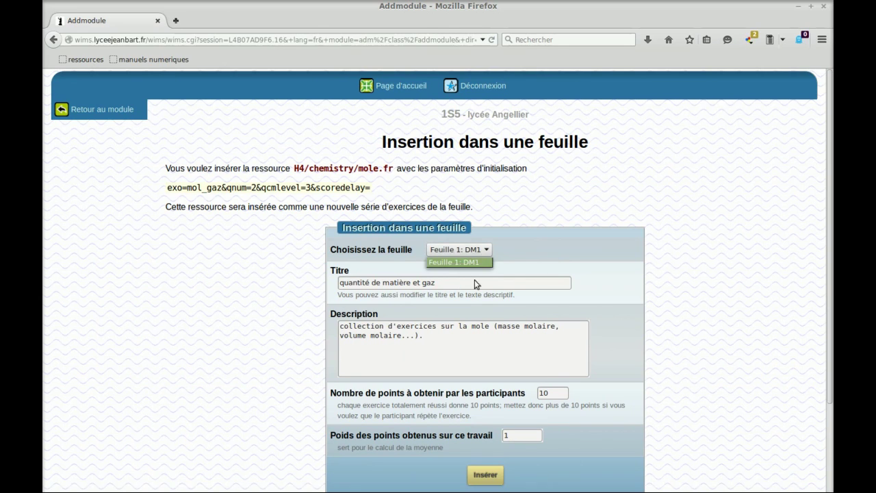
scroll(495, 267, down, 1)
scroll(494, 268, down, 1)
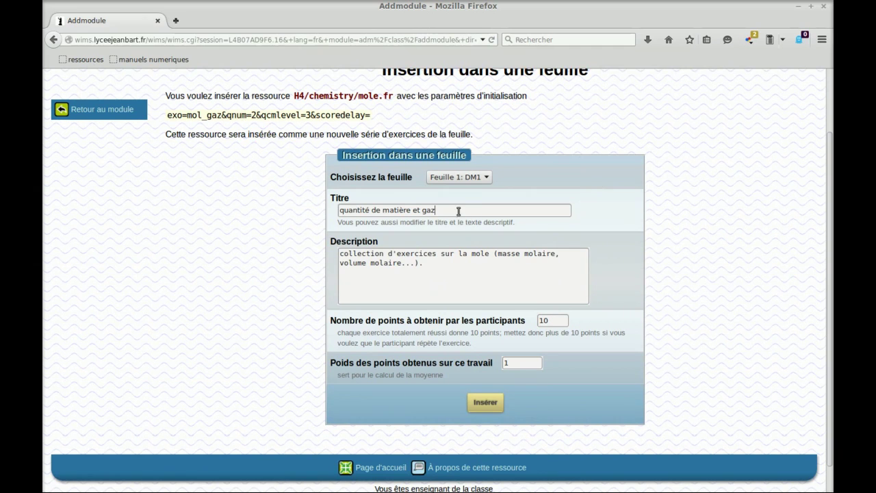
drag(458, 210, 335, 210)
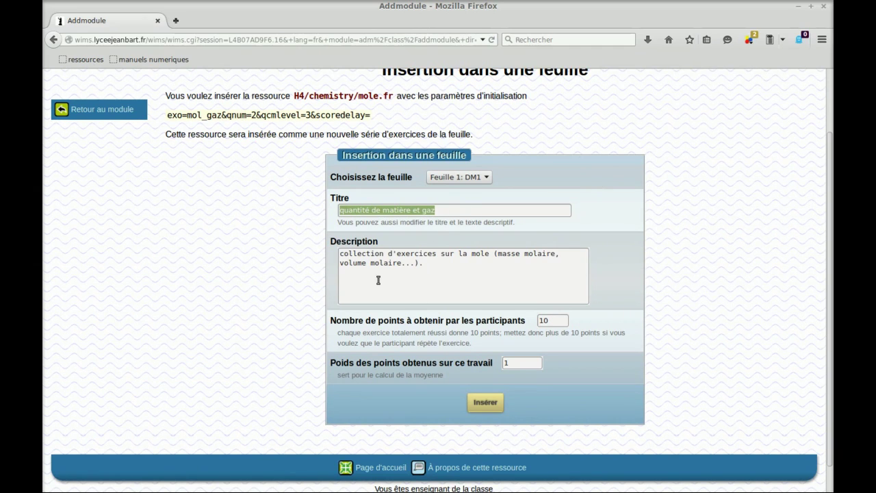
drag(431, 267, 309, 249)
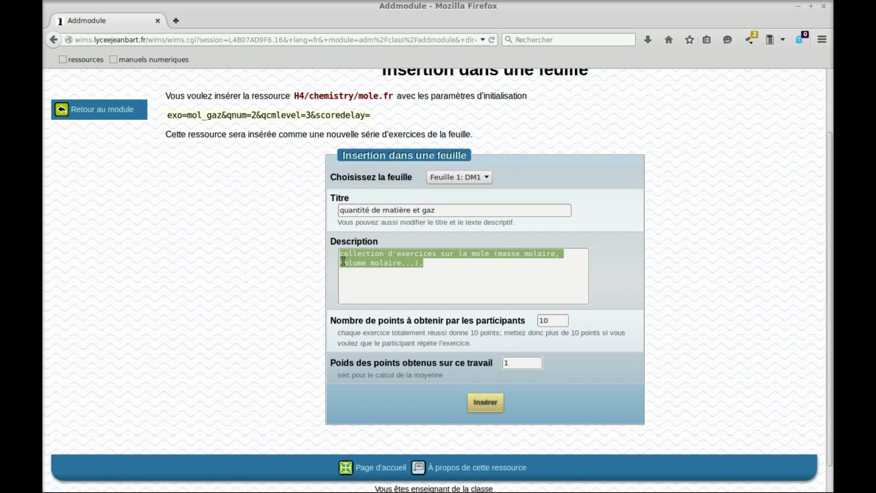
- Try a weight of 2 and 5 points to obtain for the exercise being inserted
double_click(555, 320)
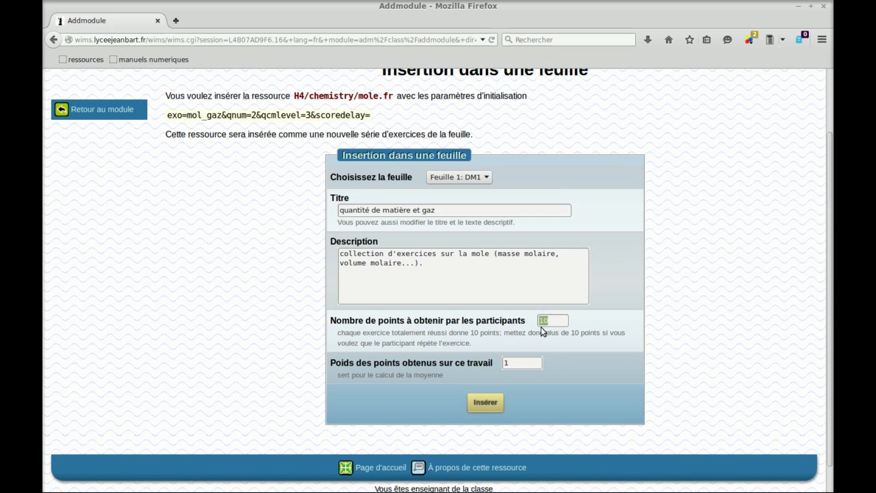
click(521, 362)
drag(553, 316, 540, 319)
key(Tab)
click(516, 363)
double_click(516, 363)
text(2)
double_click(551, 320)
text(5)
click(524, 364)
- Set the points to obtain to 10 and the weight to 1, and insert the exercise into the worksheet
double_click(539, 320)
text(10)
key(Tab)
text(1)
click(489, 407)
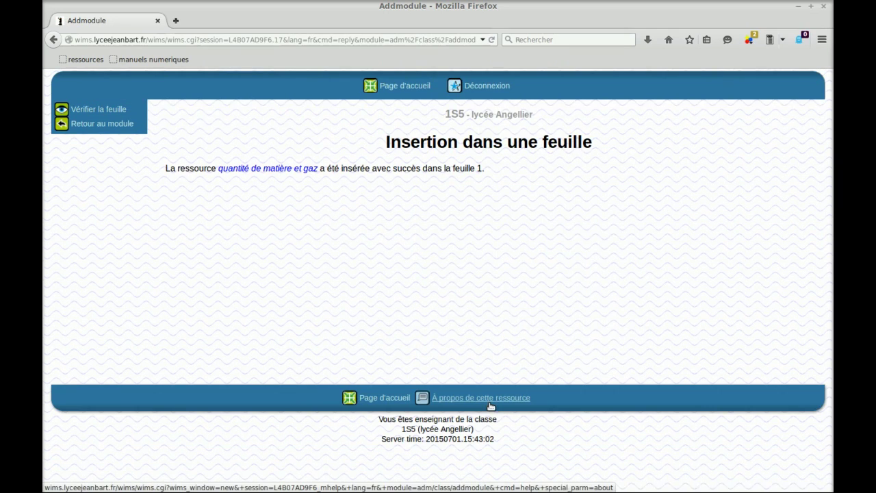
- Open the worksheet to verify it, reviewing its general information and the inserted exercise's points in the content table
click(115, 109)
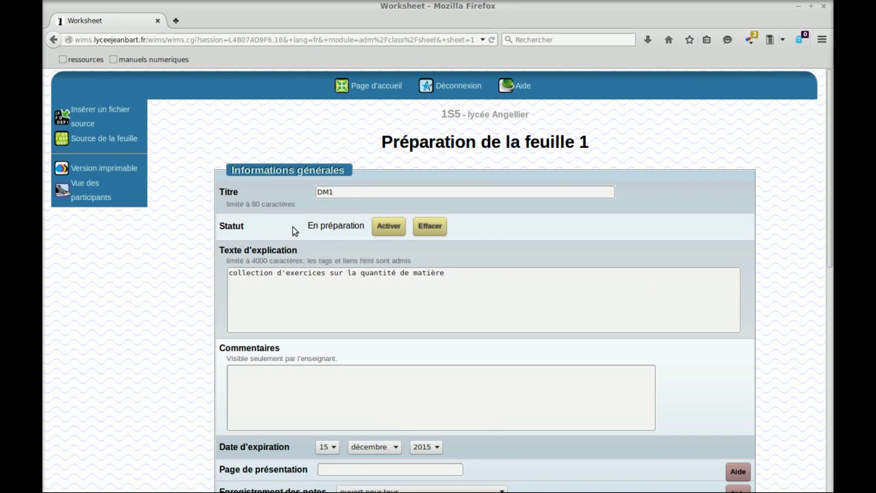
click(347, 191)
drag(468, 275, 215, 265)
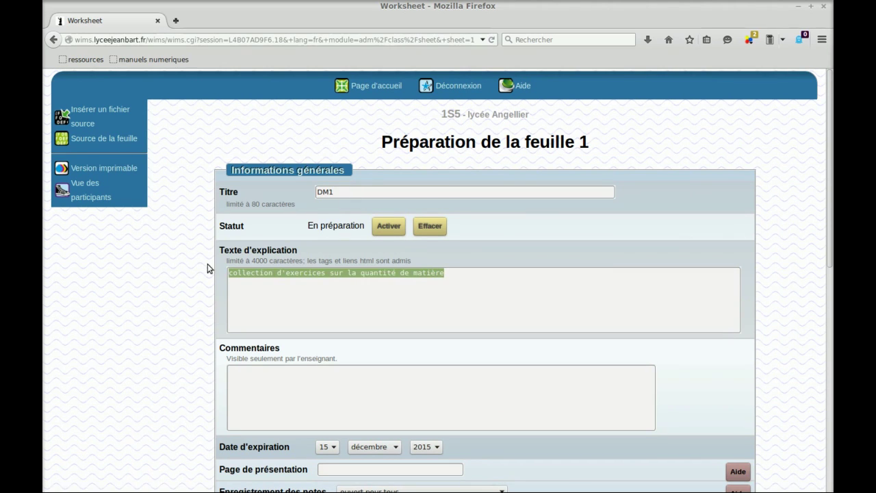
scroll(315, 319, down, 1)
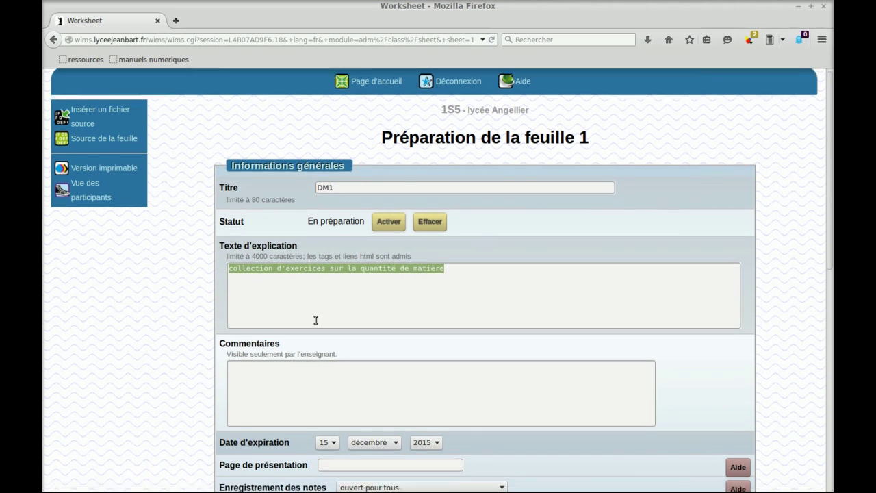
scroll(316, 319, down, 2)
click(293, 316)
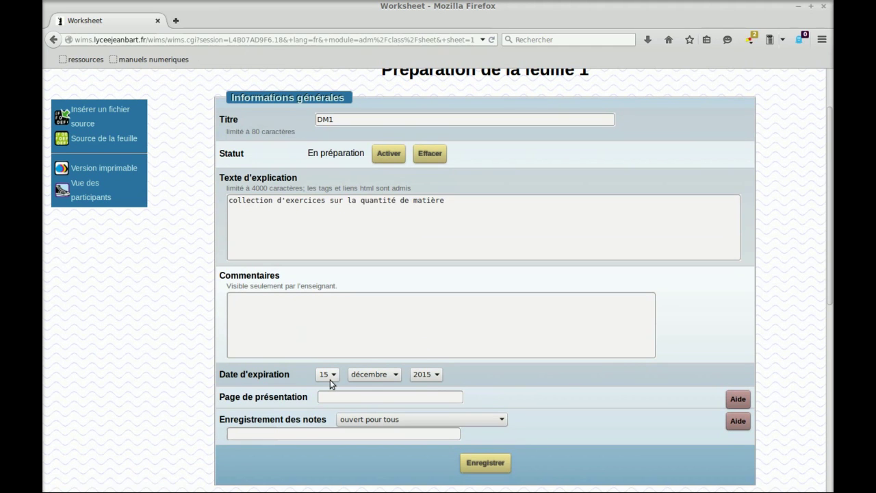
scroll(325, 383, down, 6)
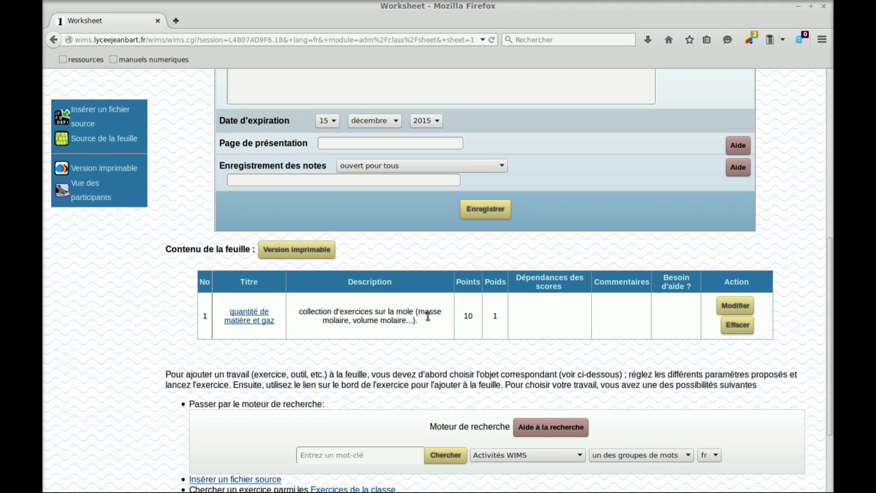
double_click(468, 315)
scroll(278, 360, down, 2)
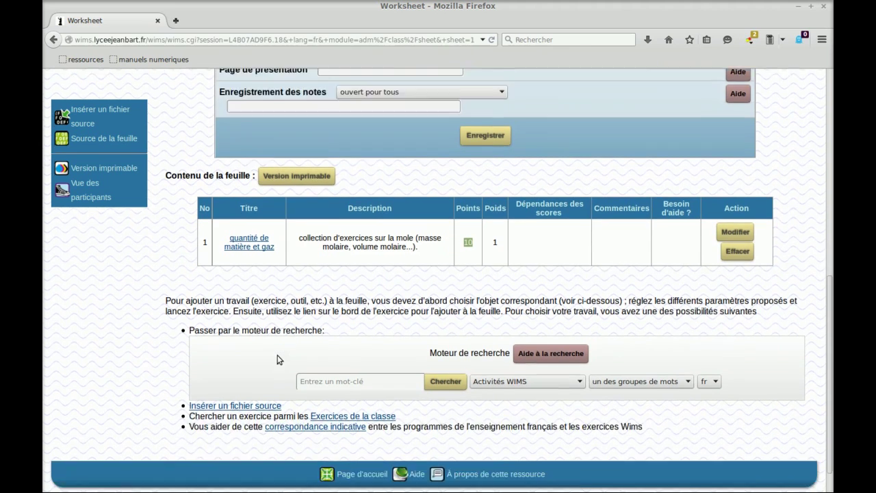
scroll(277, 359, down, 1)
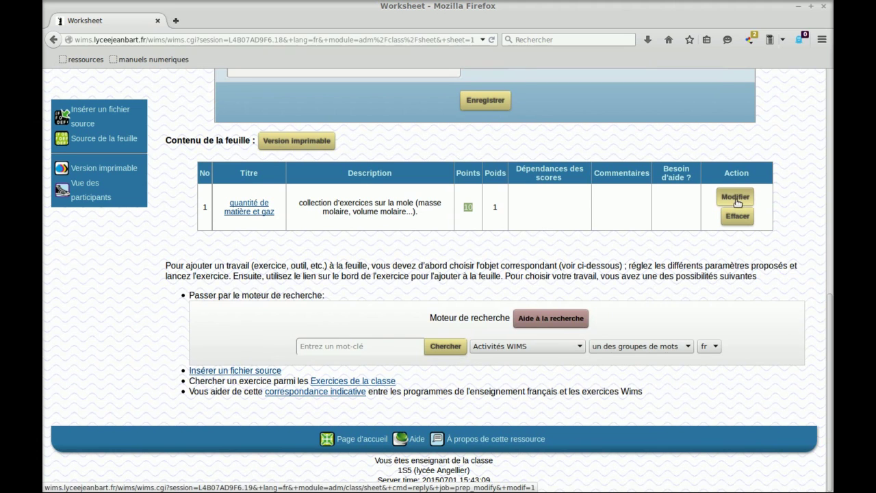
- Open "quantité de matière et gaz" from the worksheet content to check it, and return to the worksheet preparation
scroll(344, 323, up, 4)
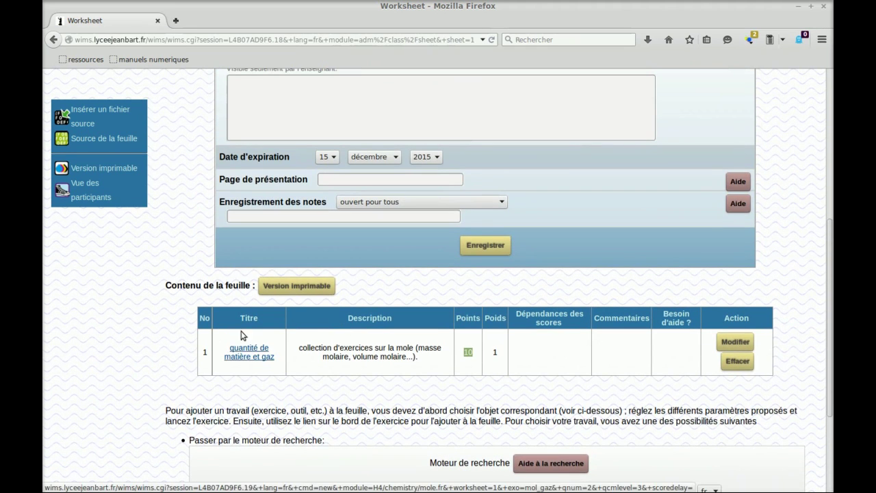
click(251, 357)
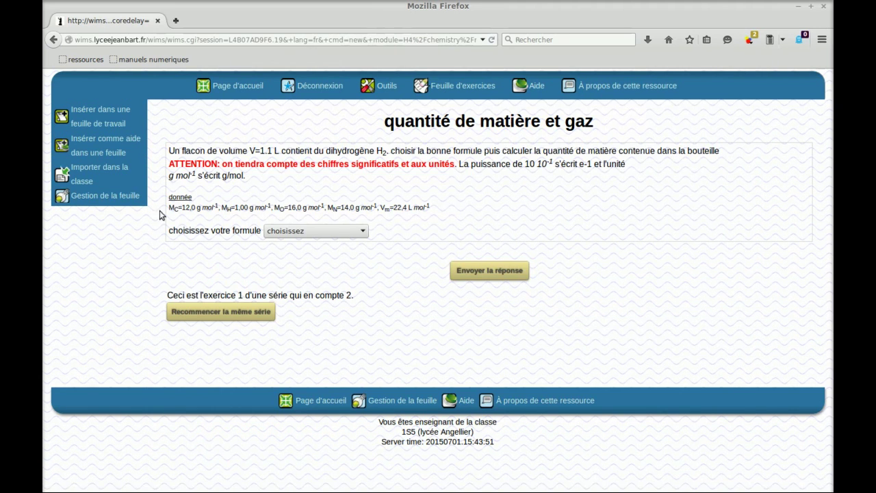
click(146, 114)
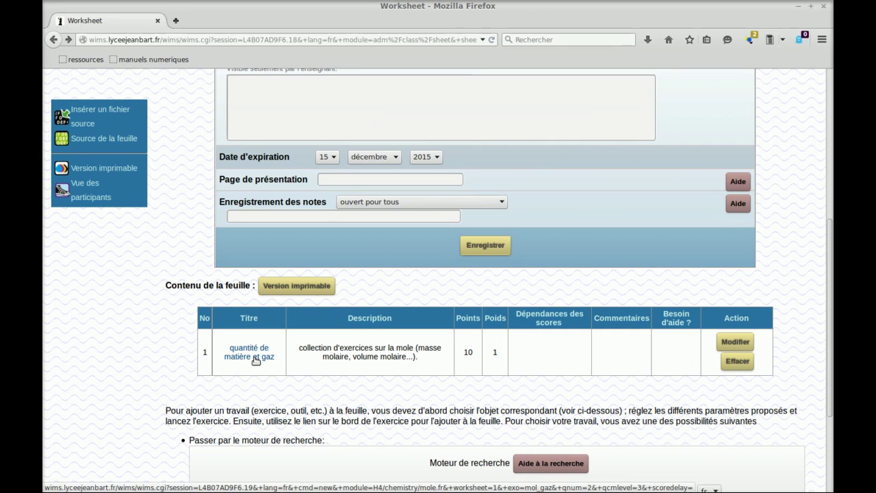
- Check the status of worksheet DM1, try to activate it, and return to its preparation page
scroll(255, 361, up, 6)
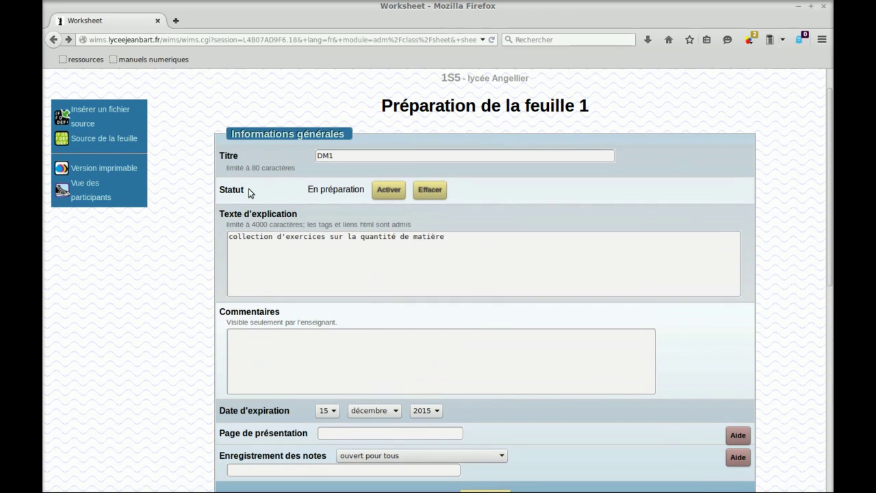
drag(250, 192, 218, 192)
drag(306, 193, 366, 191)
drag(443, 82, 461, 80)
click(394, 193)
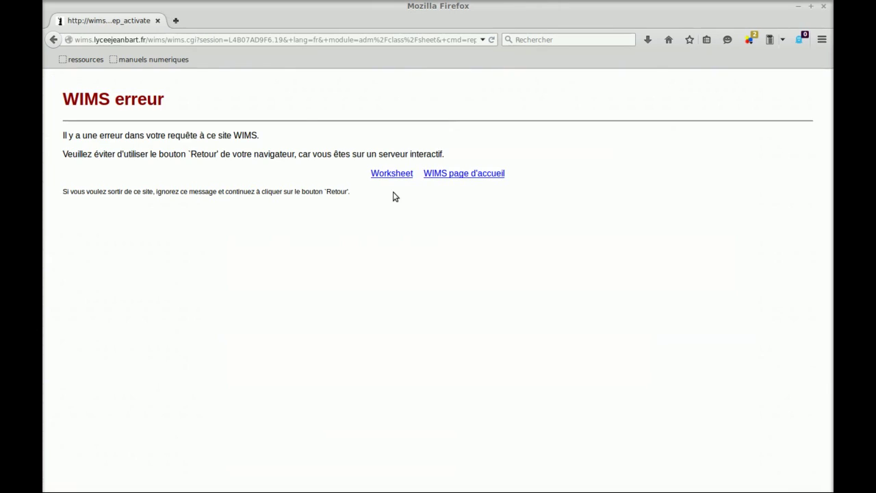
click(53, 40)
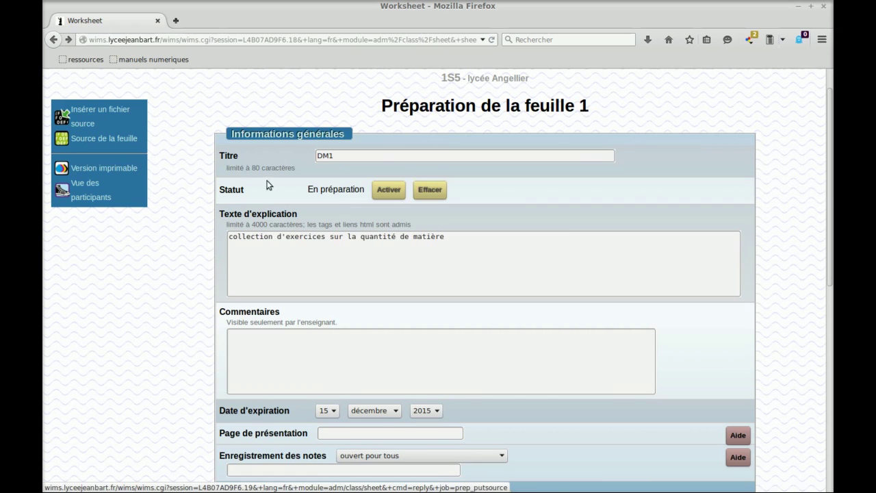
- Activate worksheet DM1 so that the class participants can access it, and confirm the activation
click(396, 193)
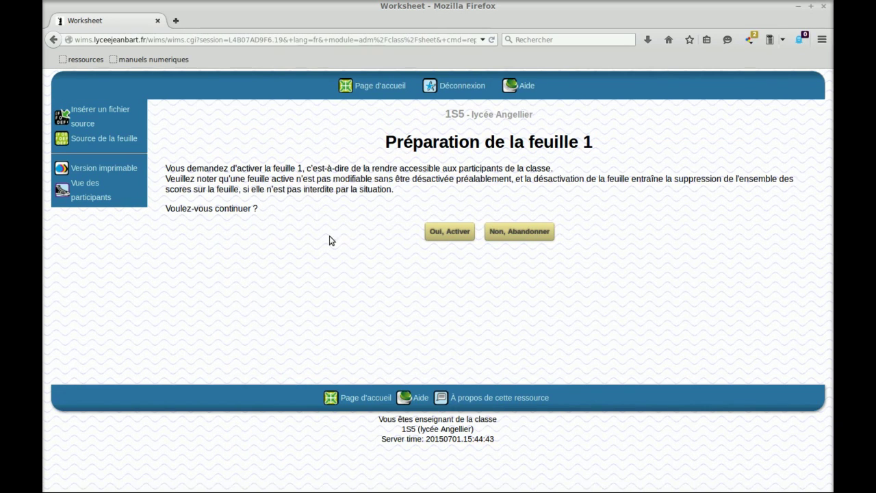
click(457, 233)
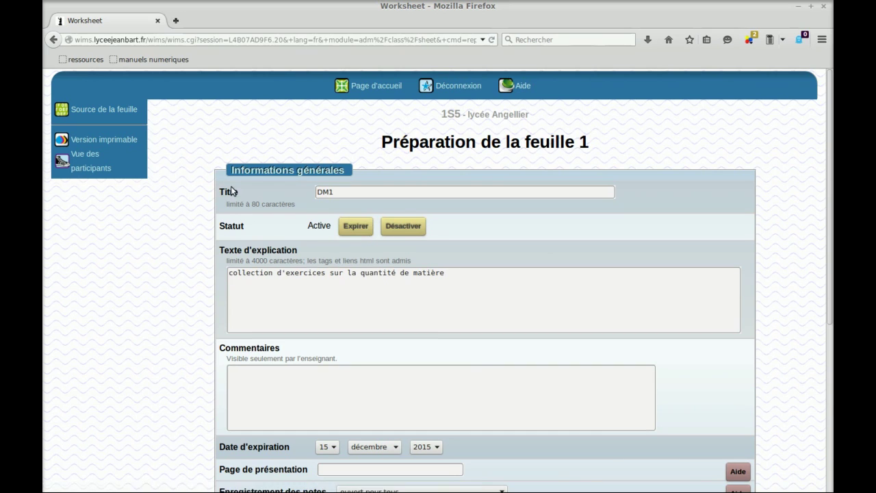
scroll(221, 176, down, 3)
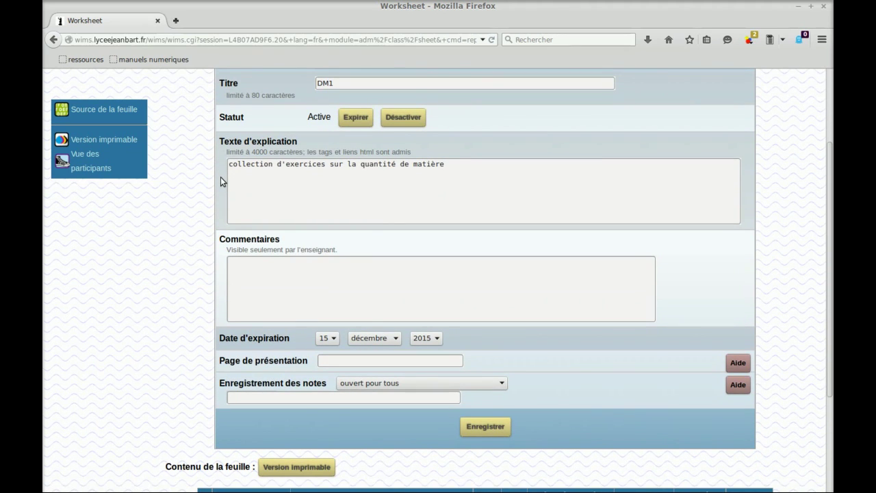